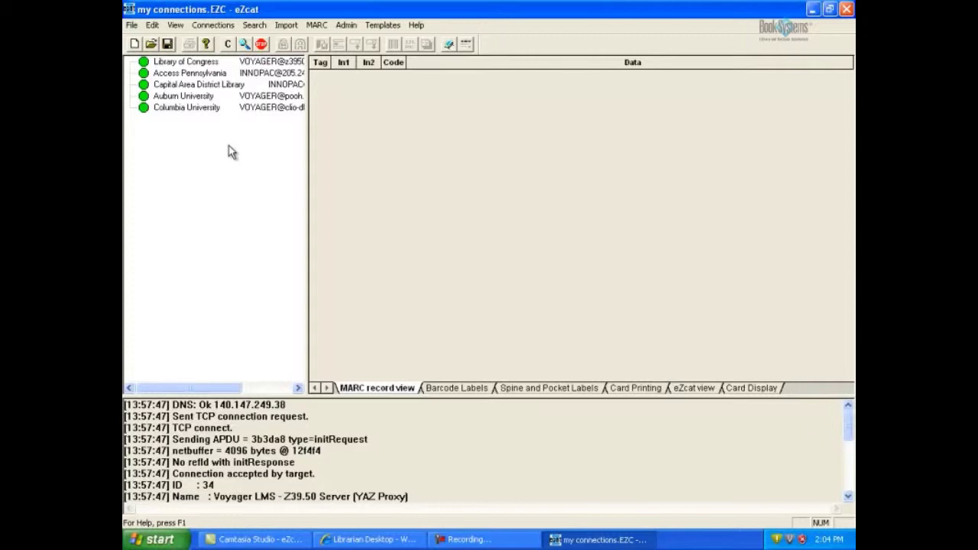
click(245, 45)
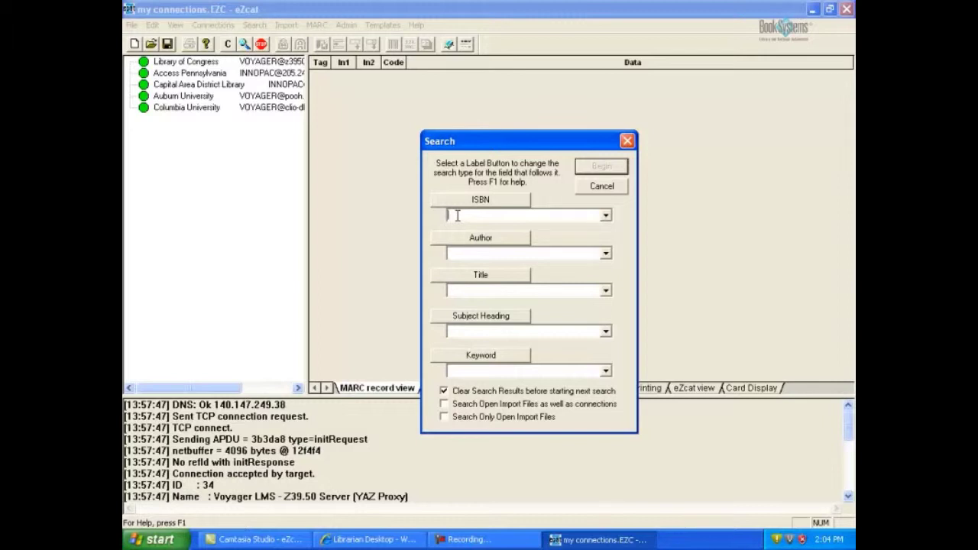
text(9780316125)
text(568)
click(617, 167)
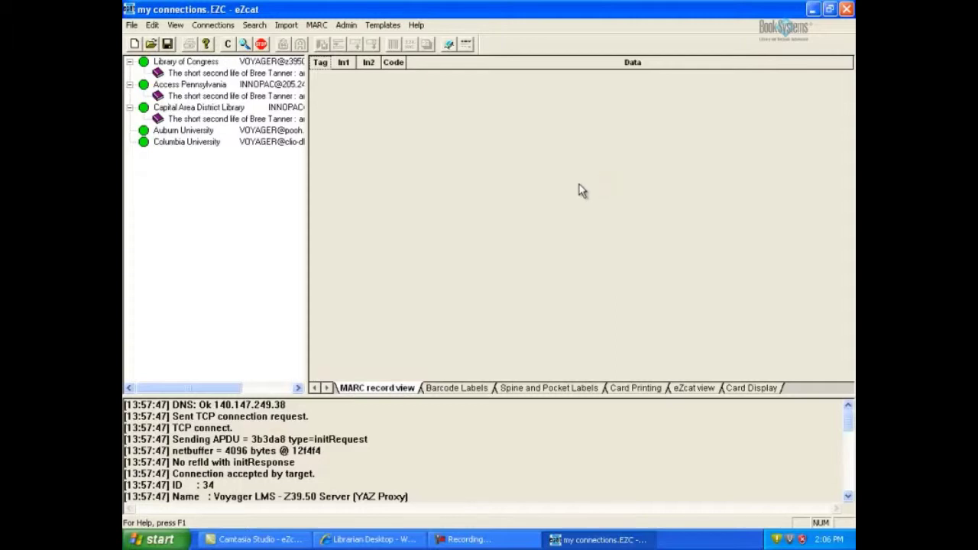
- Compare the Library of Congress and Access Pennsylvania records for the Bree Tanner book, and send the Access Pennsylvania one to Atriuum
click(230, 73)
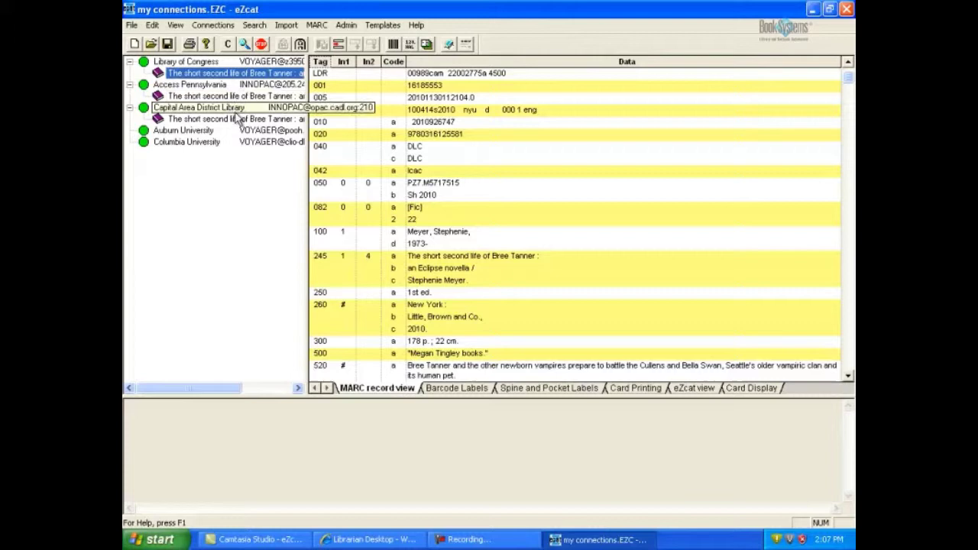
click(239, 97)
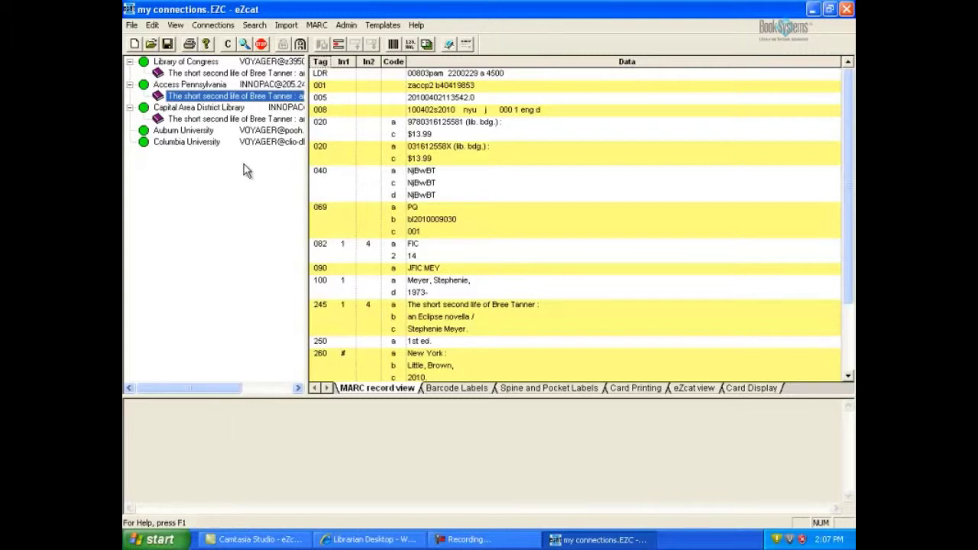
click(300, 44)
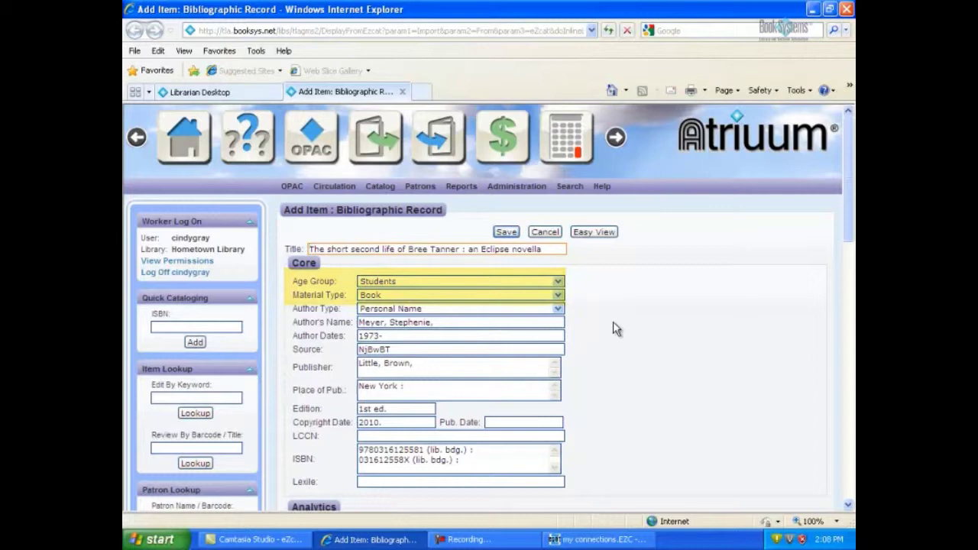
- Save the bibliographic record with age group Students and material type Book, and start adding holdings to it
click(560, 282)
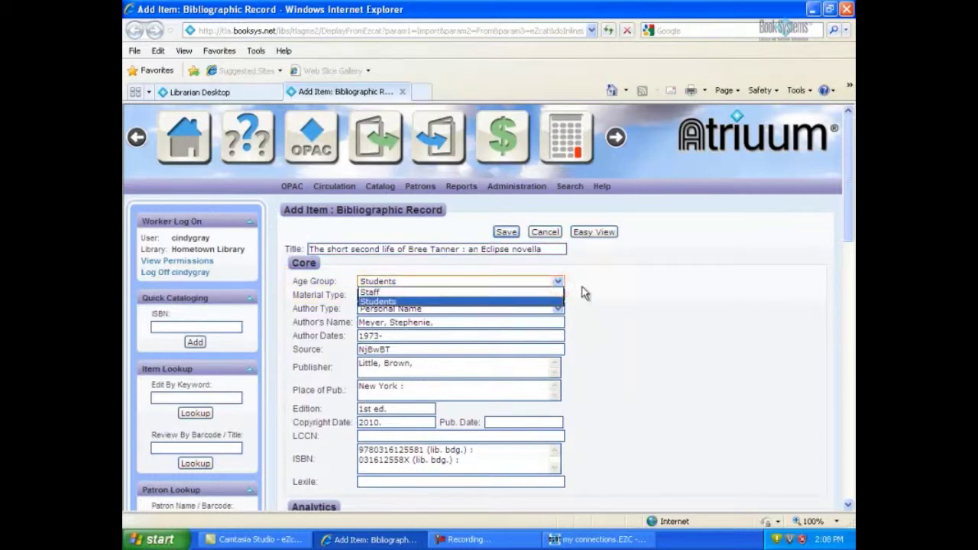
click(583, 288)
click(559, 295)
click(598, 303)
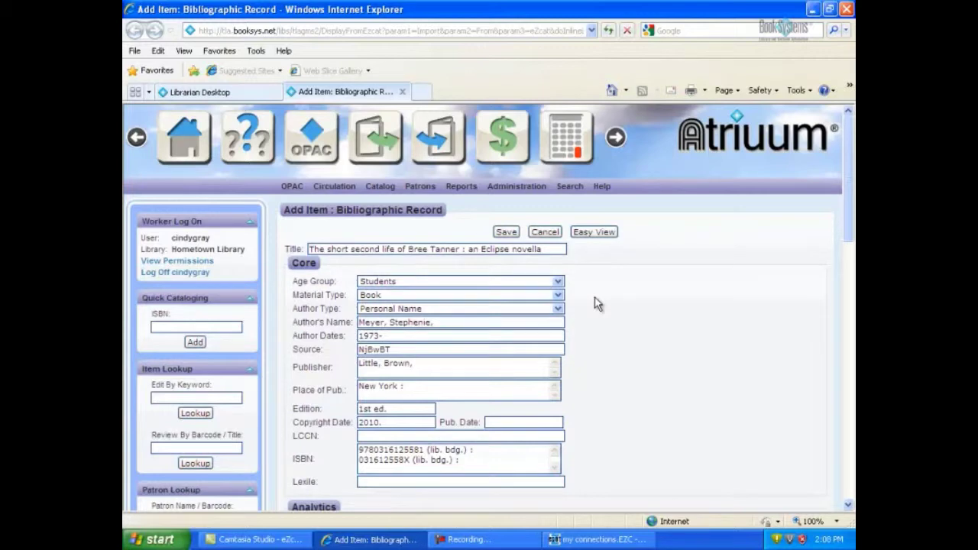
click(506, 233)
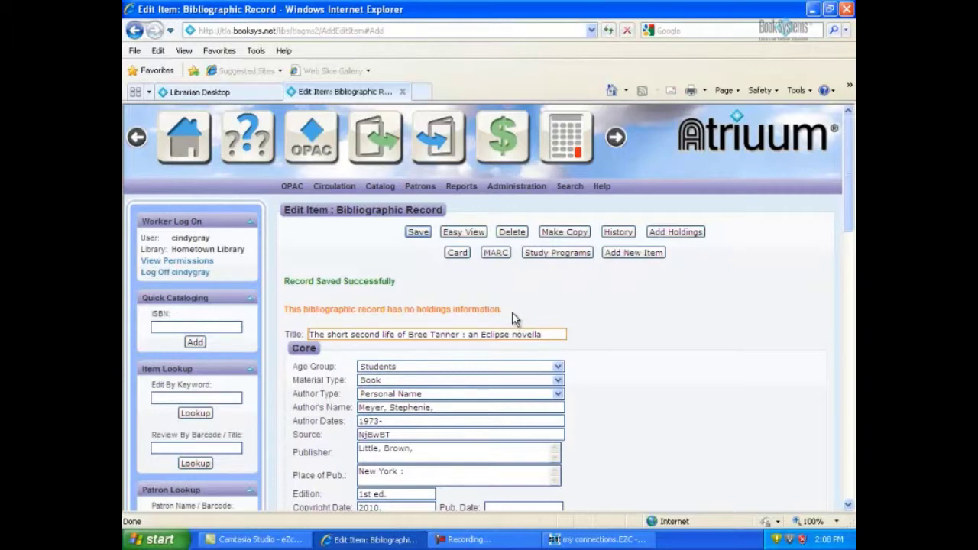
click(679, 233)
- Return to eZcat and search the connected libraries for the author ROWLING, J.K
click(597, 543)
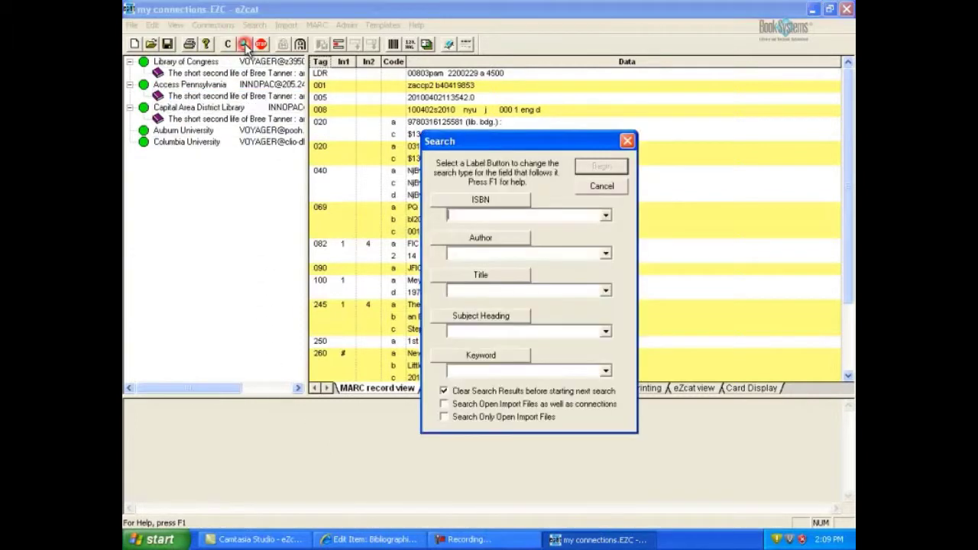
click(462, 256)
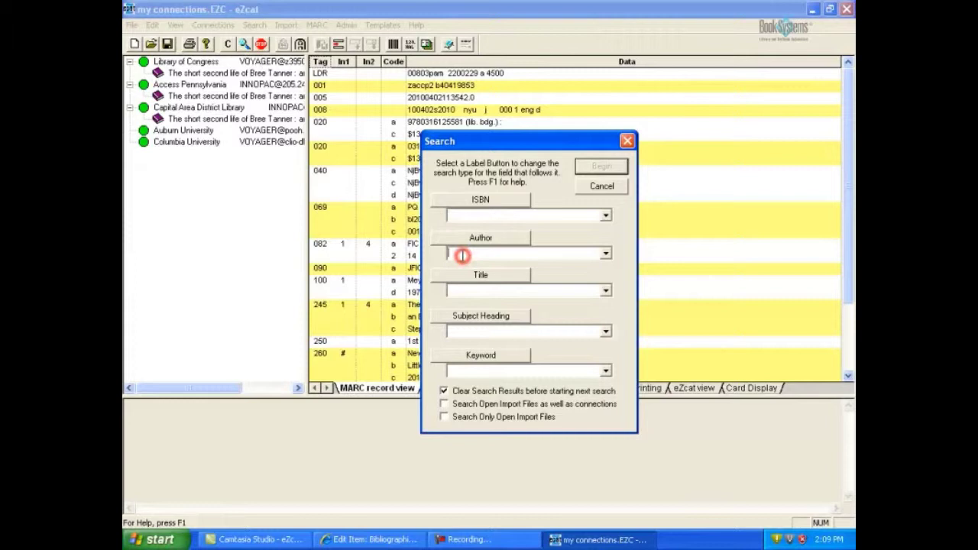
text(ROWLING, J)
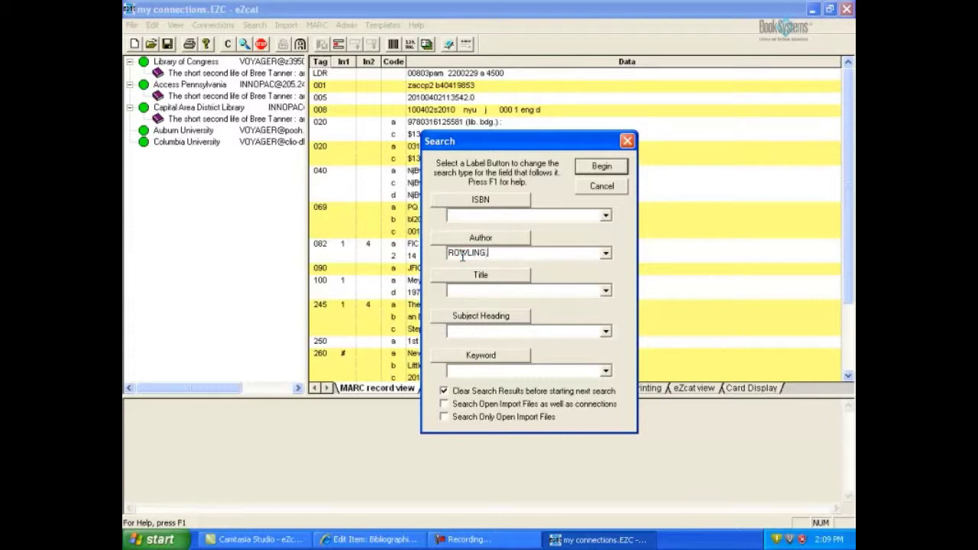
text(.K)
click(490, 253)
click(621, 170)
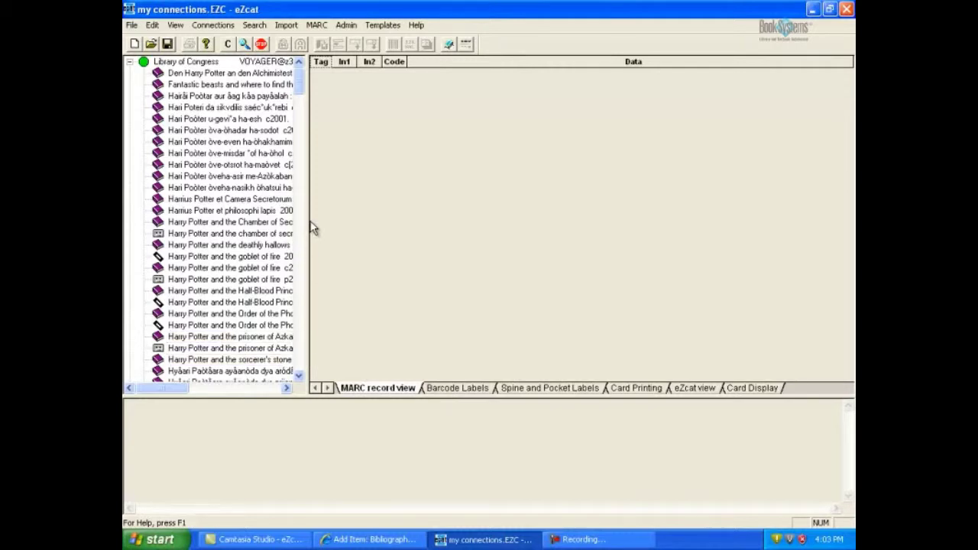
- Send the Library of Congress record for "Harry Potter and the sorcerer's stone" to Atriuum and save it there
mouse_move(309, 221)
mouse_down()
mouse_move(409, 222)
mouse_move(305, 221)
mouse_up()
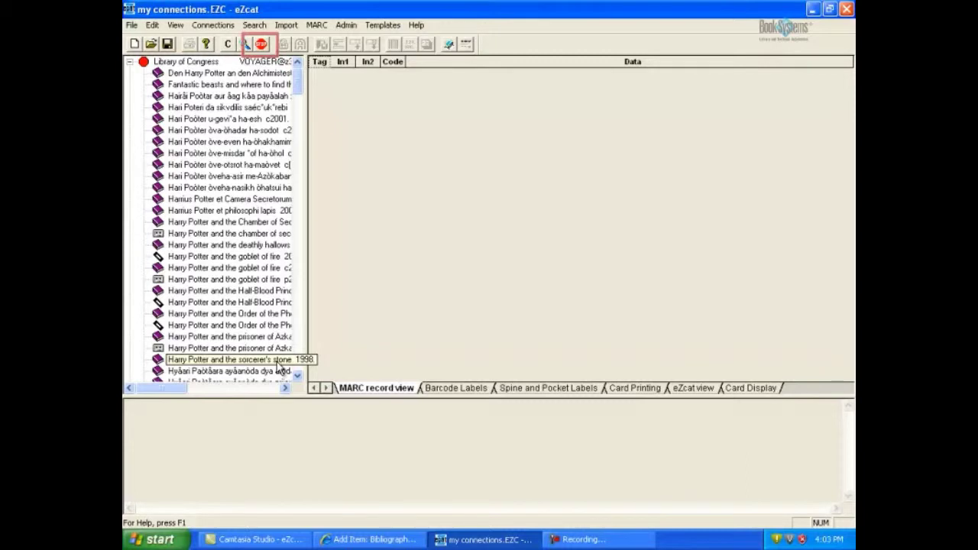
key(ctrl+f)
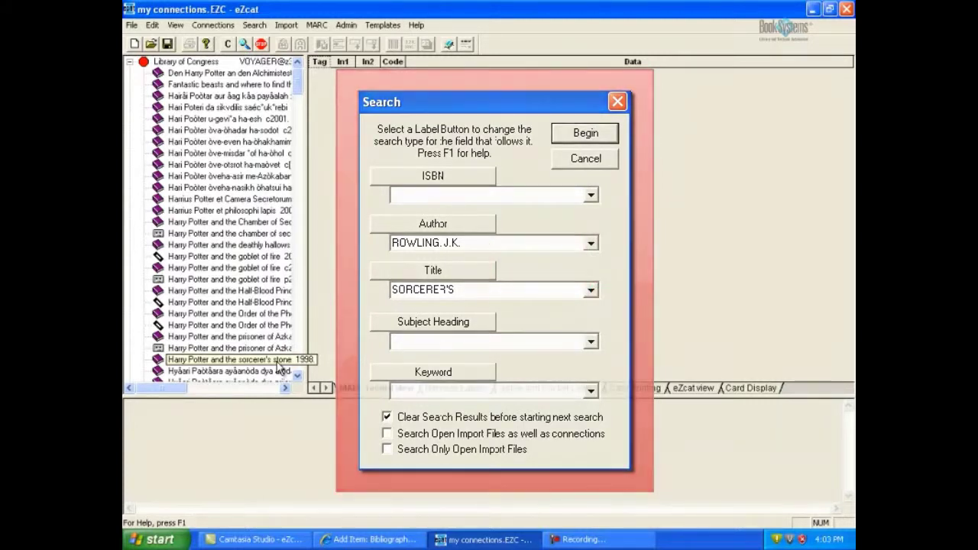
click(279, 363)
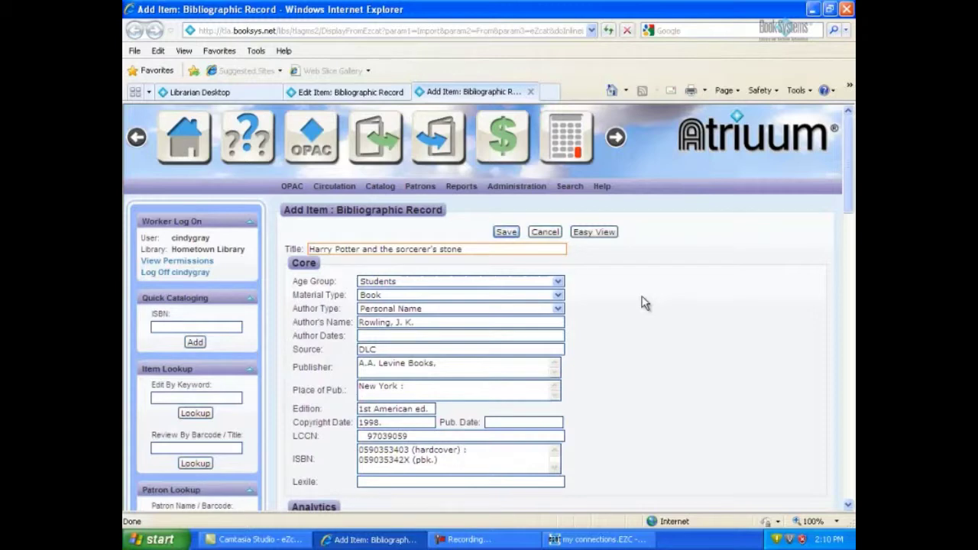
click(506, 233)
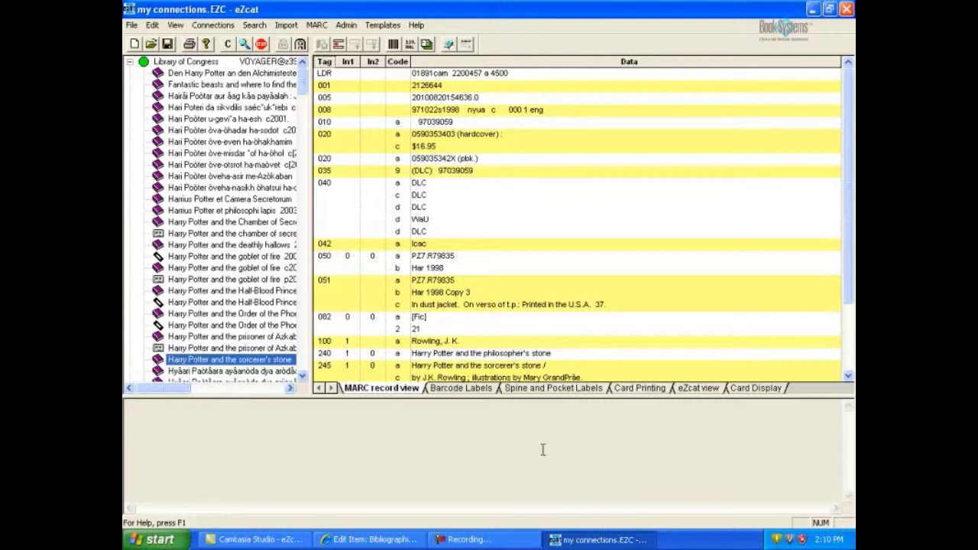
- In eZcat, limit the displayed item types to Videos by excluding Books, Recordings and Films
click(176, 26)
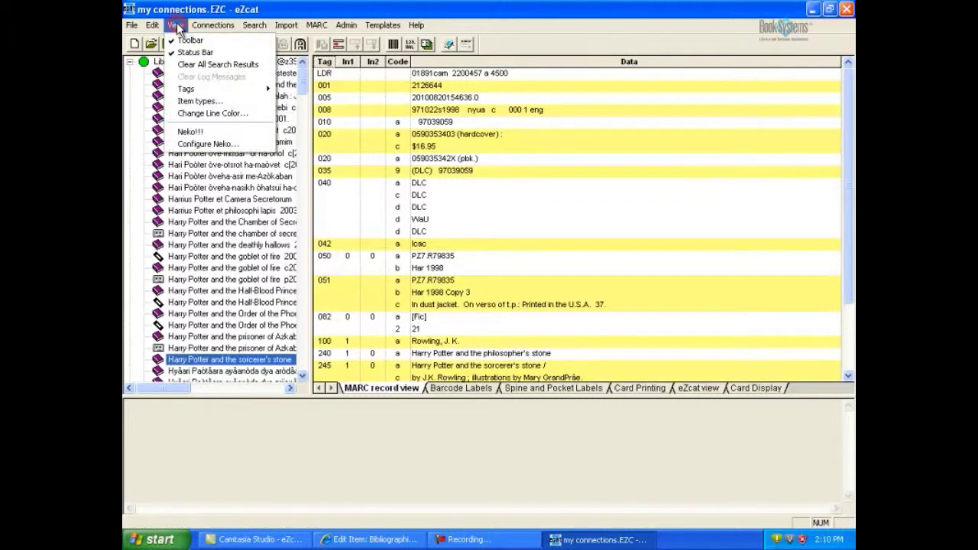
click(199, 101)
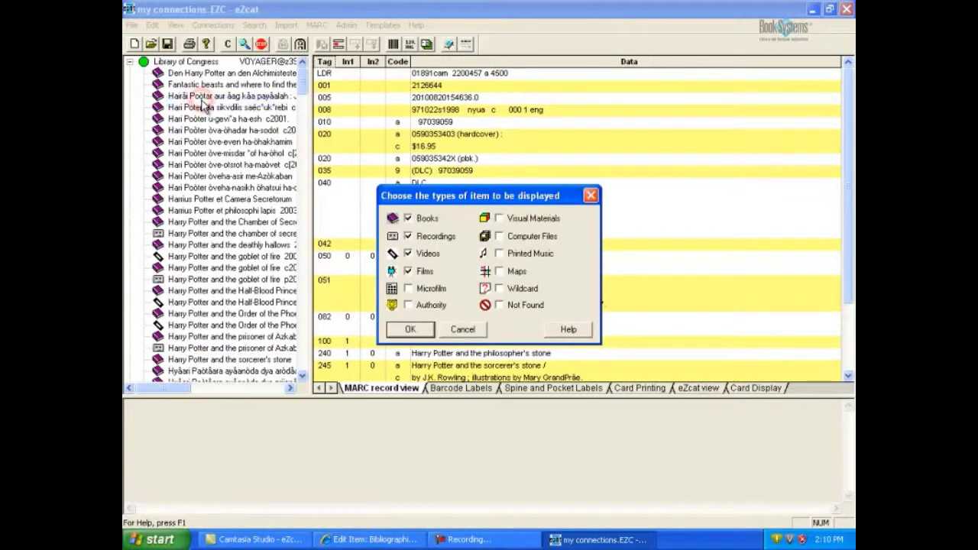
click(408, 218)
click(408, 237)
click(408, 271)
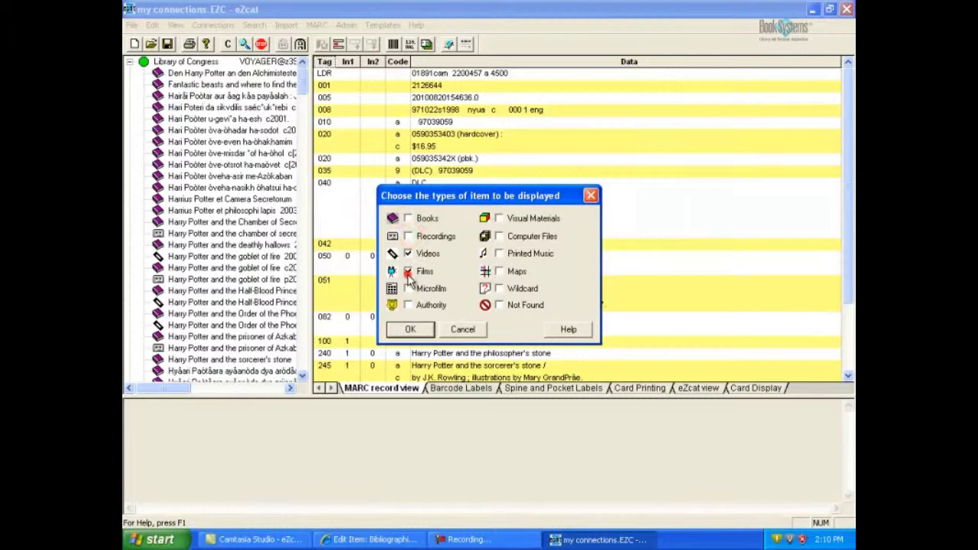
click(413, 330)
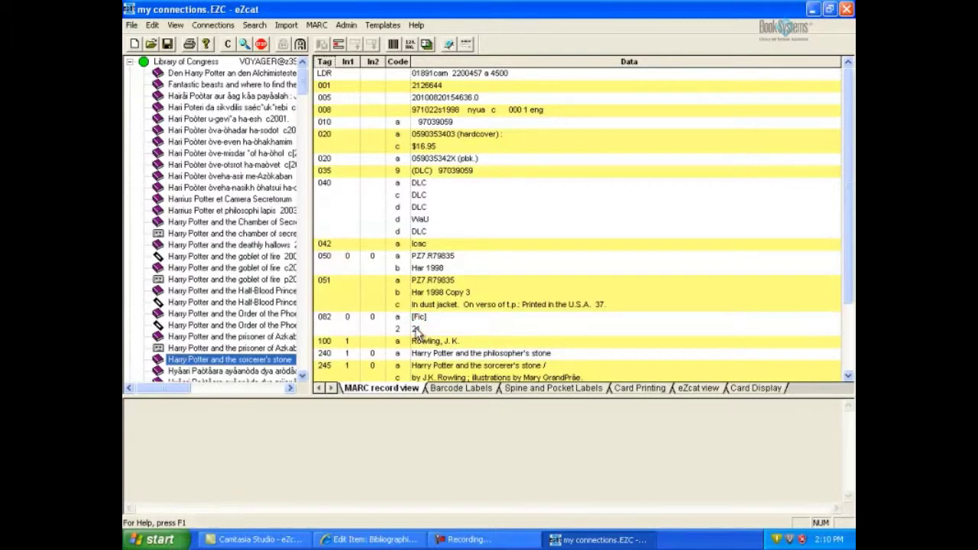
- Search the connected libraries for the title SOUNDER
click(245, 44)
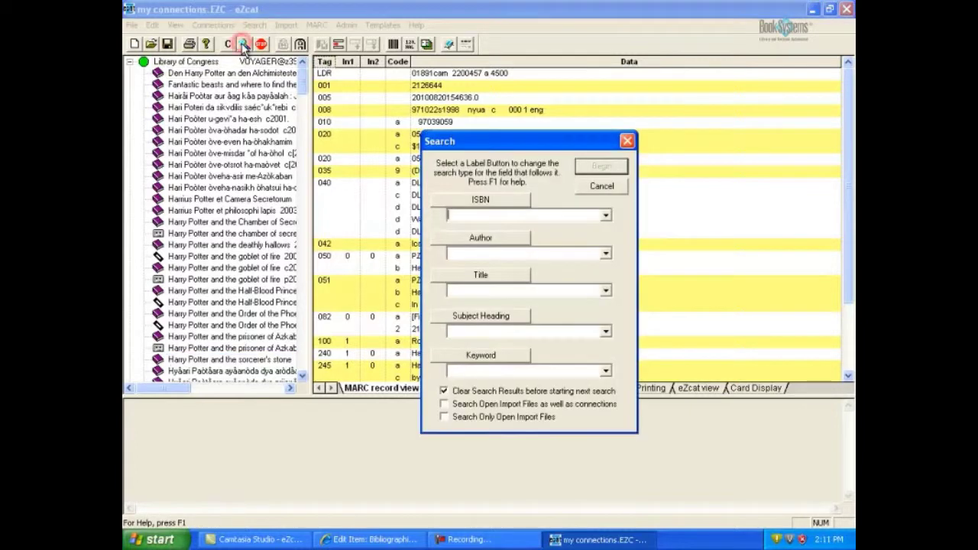
click(479, 291)
text(SOUNDER)
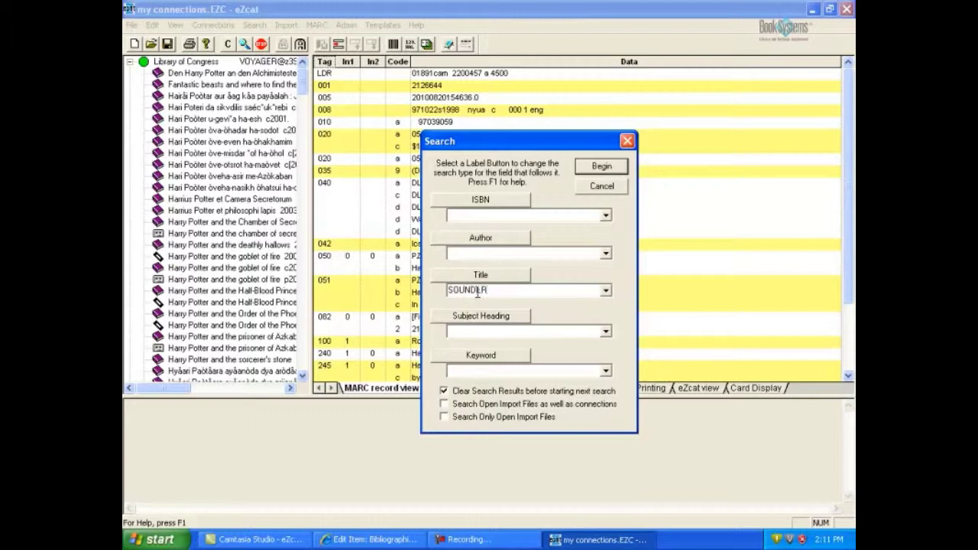
click(616, 166)
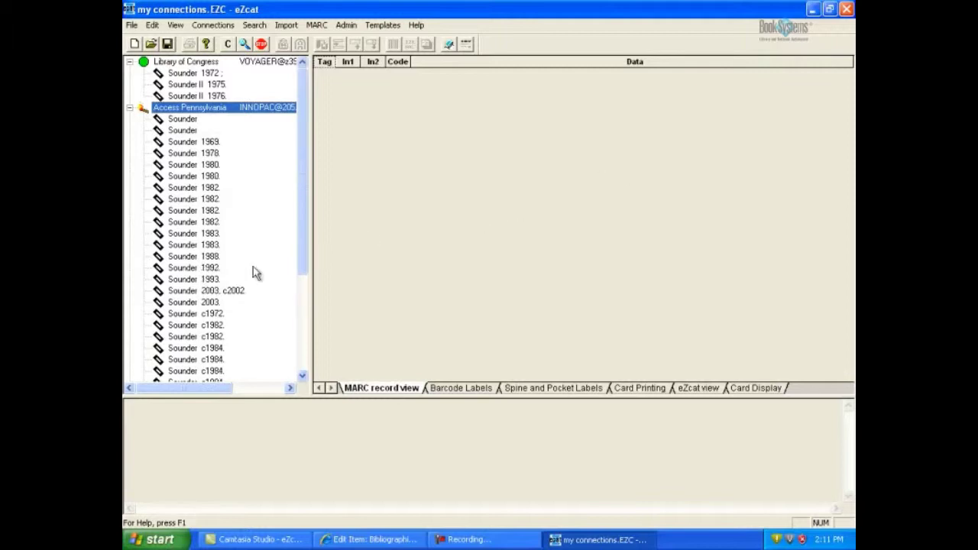
- Compare the c1972 Sounder records from Access Pennsylvania with the Library of Congress 1972 record, and send the latter to Atriuum
click(217, 326)
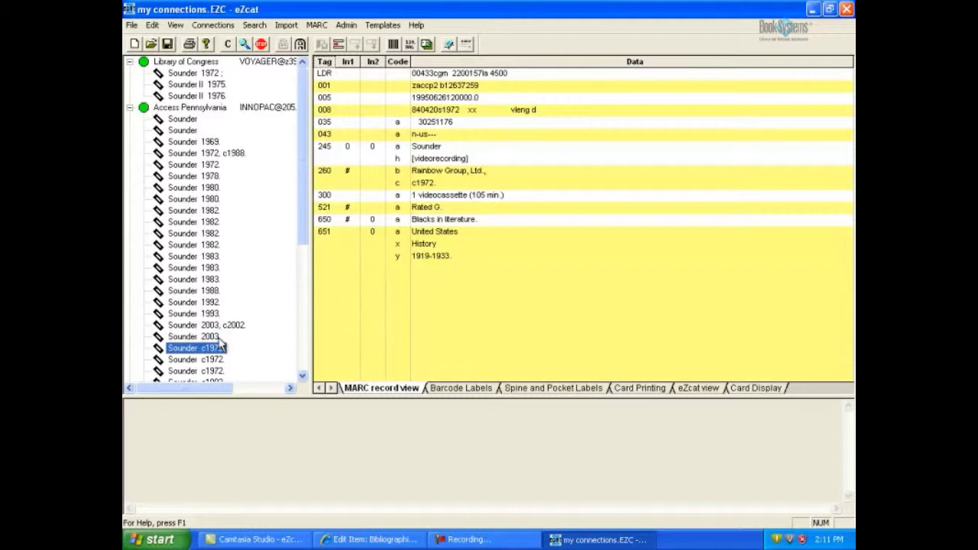
click(206, 359)
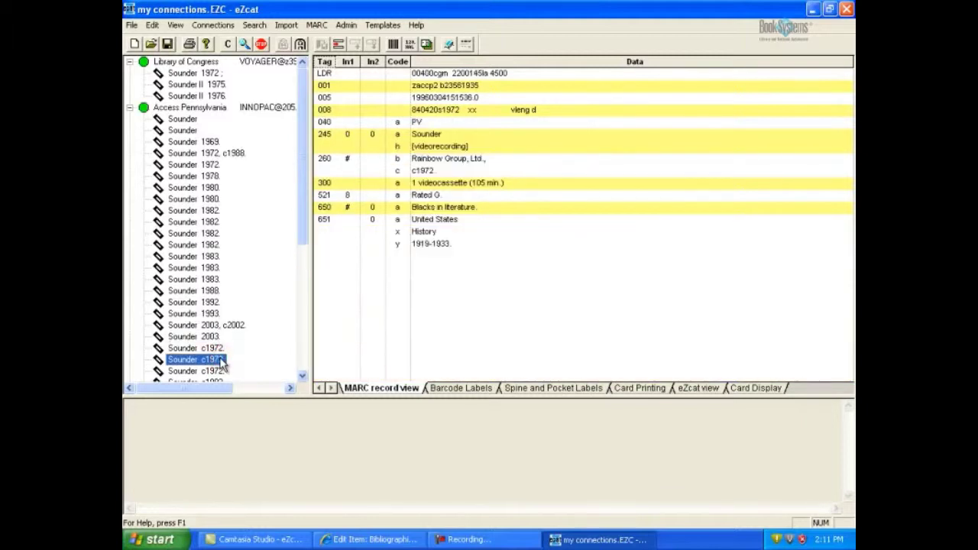
click(203, 74)
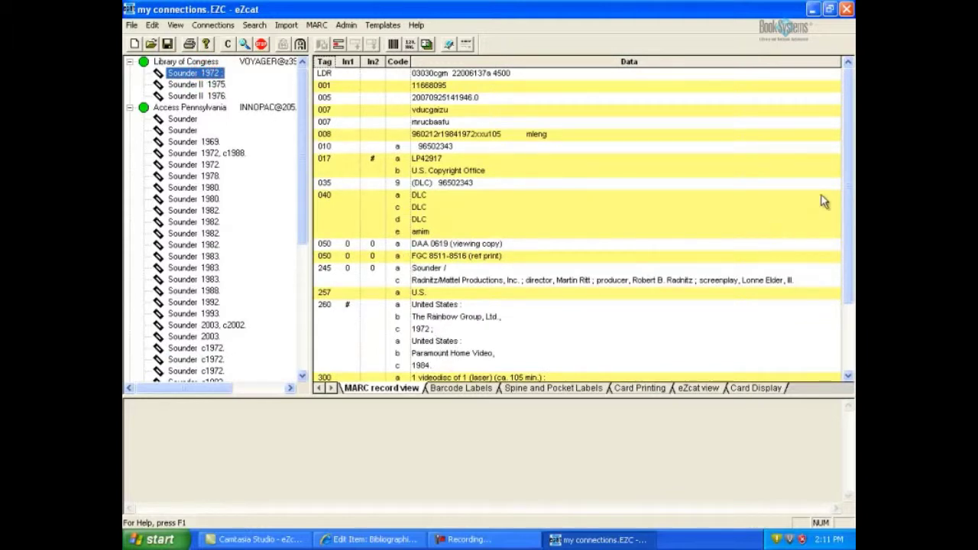
click(852, 178)
drag(852, 208, 853, 282)
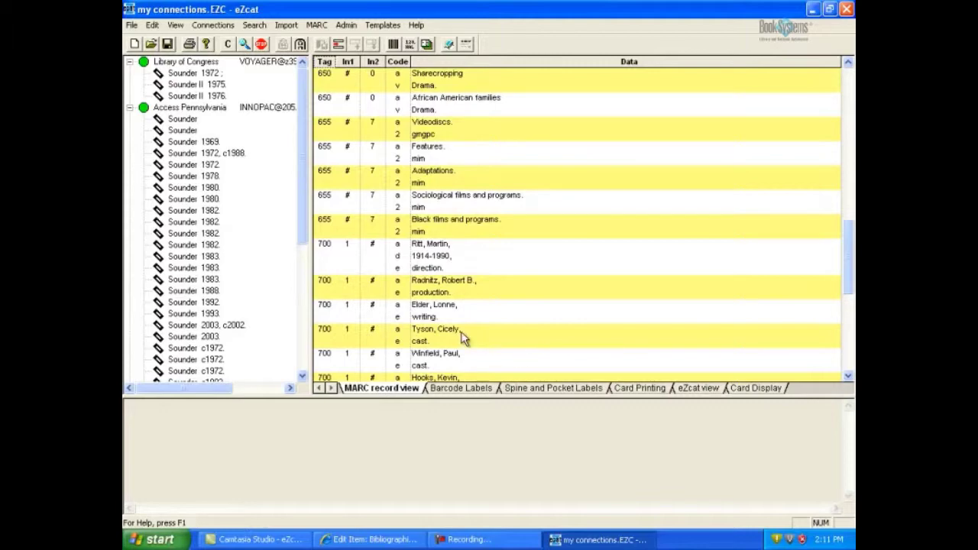
click(302, 46)
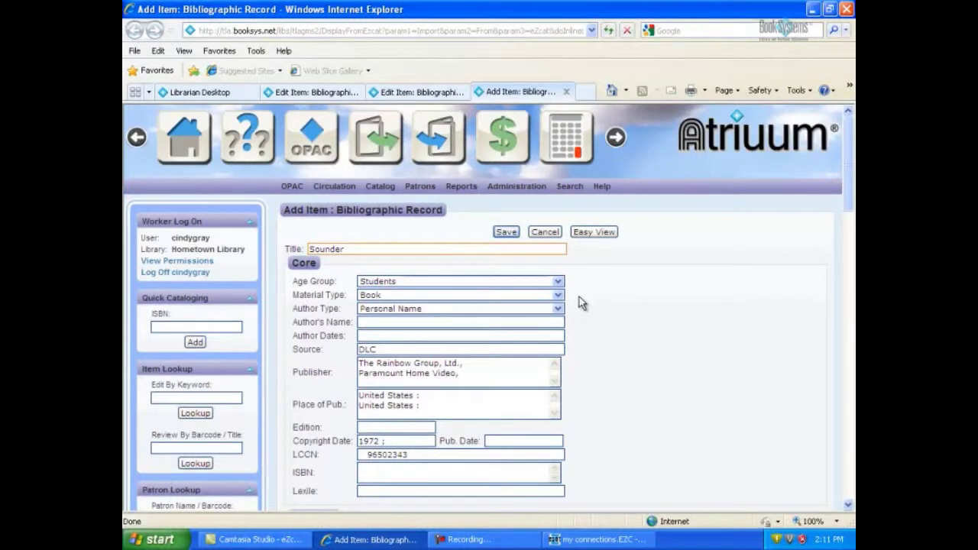
- Set the Sounder record's material type to Videocassette and save the record
click(558, 295)
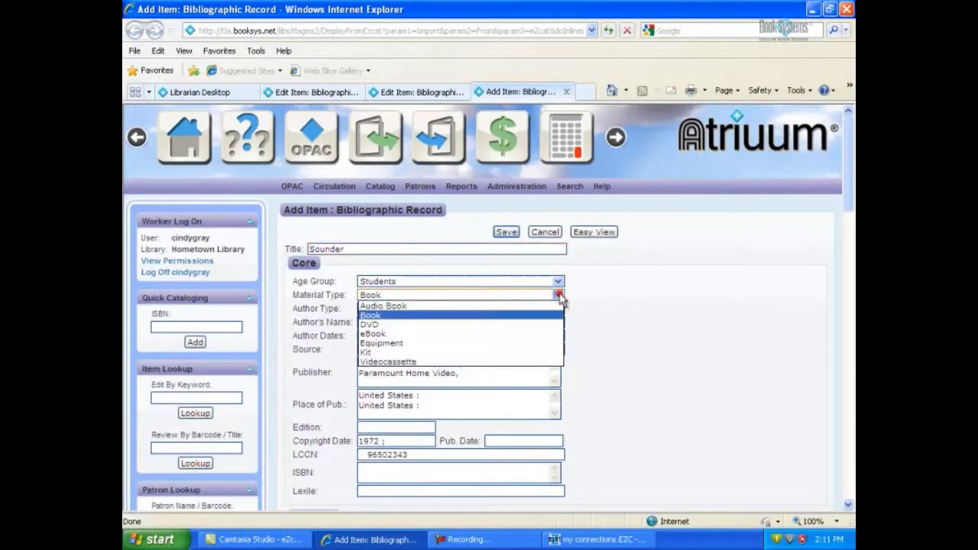
click(429, 361)
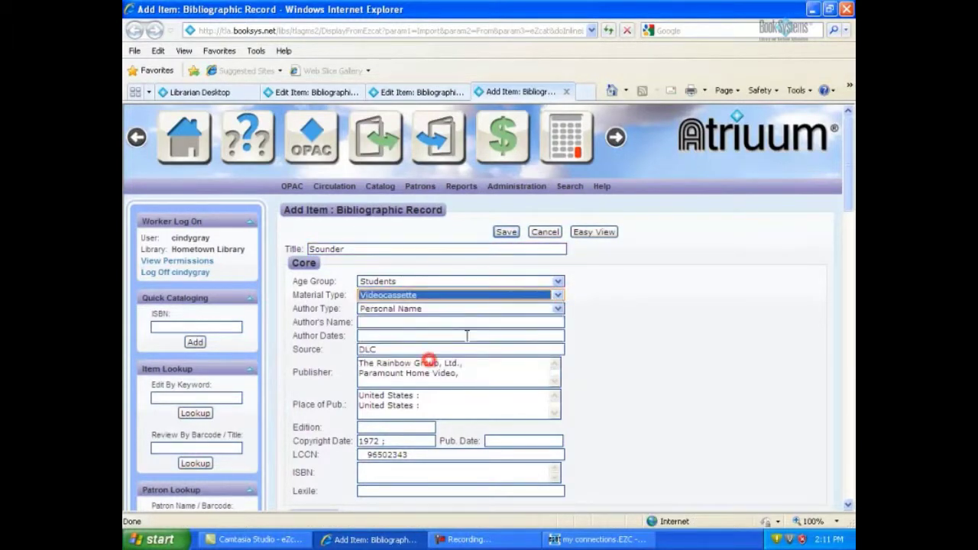
click(506, 233)
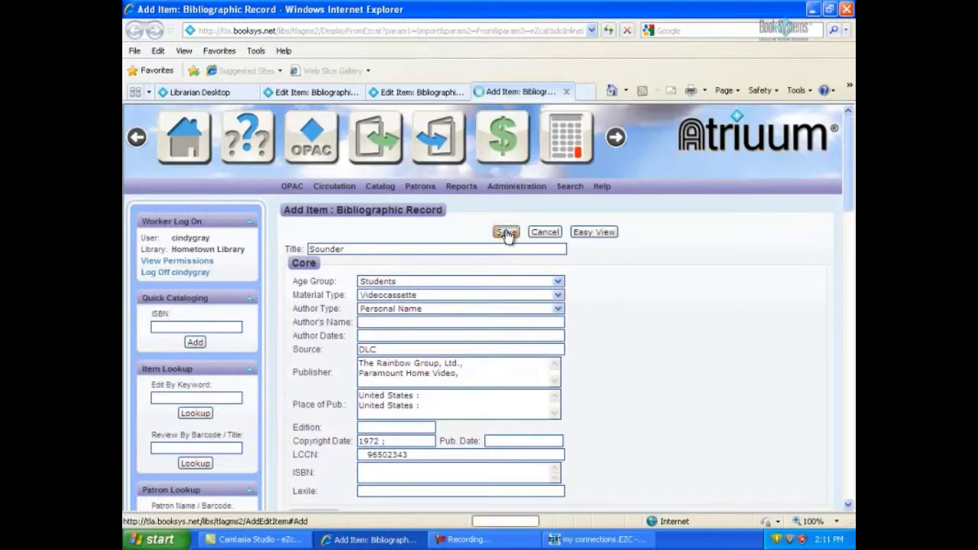